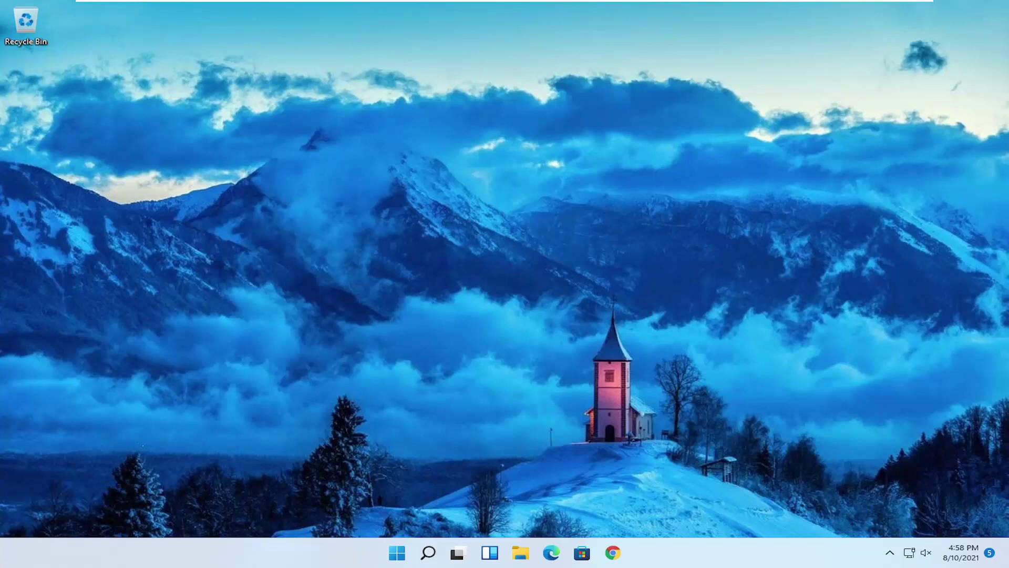
Step: Open Settings from search and run the Windows Update troubleshooter under System > Troubleshoot > Other troubleshooters
{"action": "left_click", "coordinate": [427, 553]}
{"action": "type", "text": "settings"}
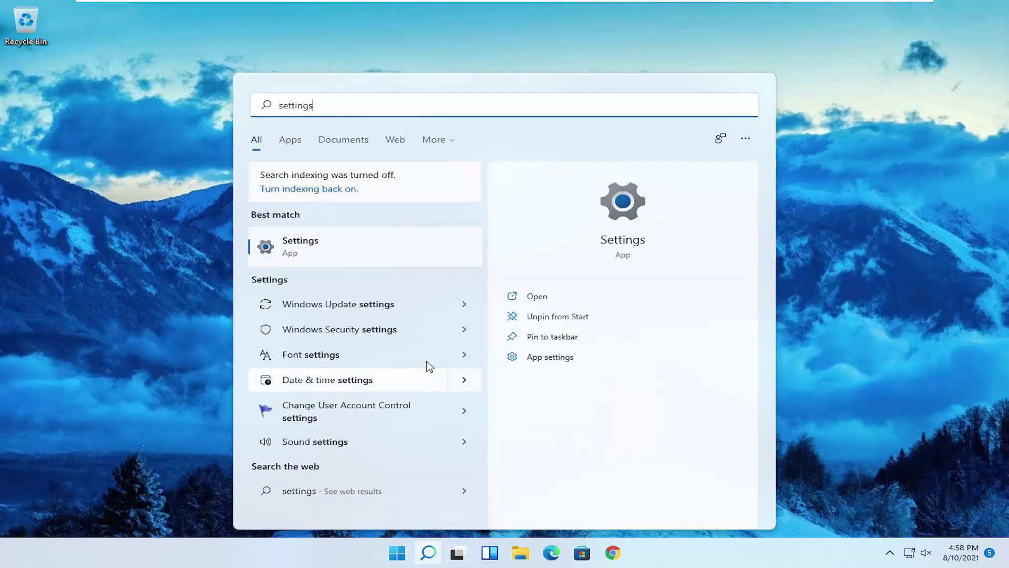
{"action": "left_click", "coordinate": [293, 246]}
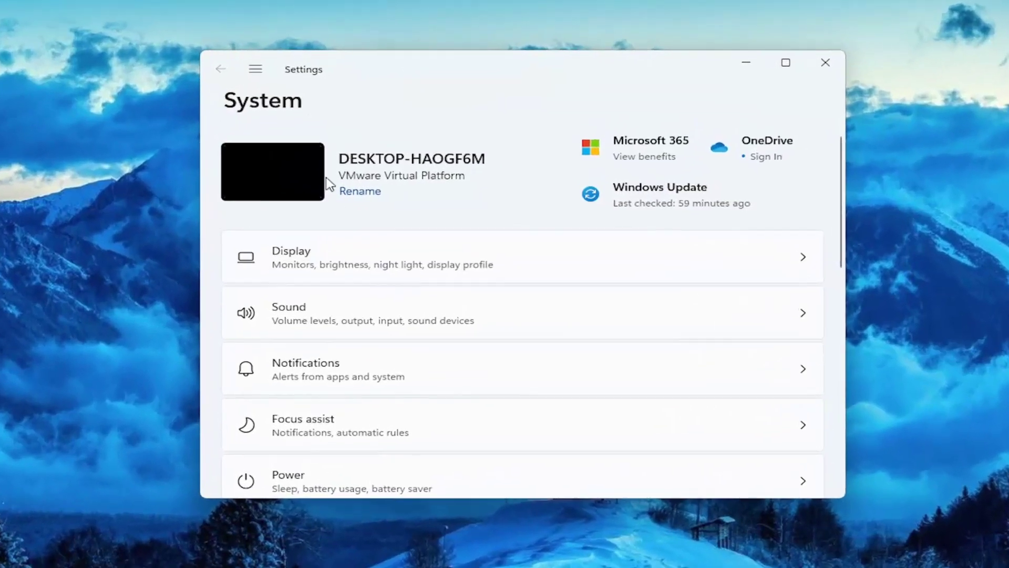
{"action": "scroll", "coordinate": [455, 308], "scroll_direction": "down", "scroll_amount": 3}
{"action": "scroll", "coordinate": [388, 333], "scroll_direction": "down", "scroll_amount": 3}
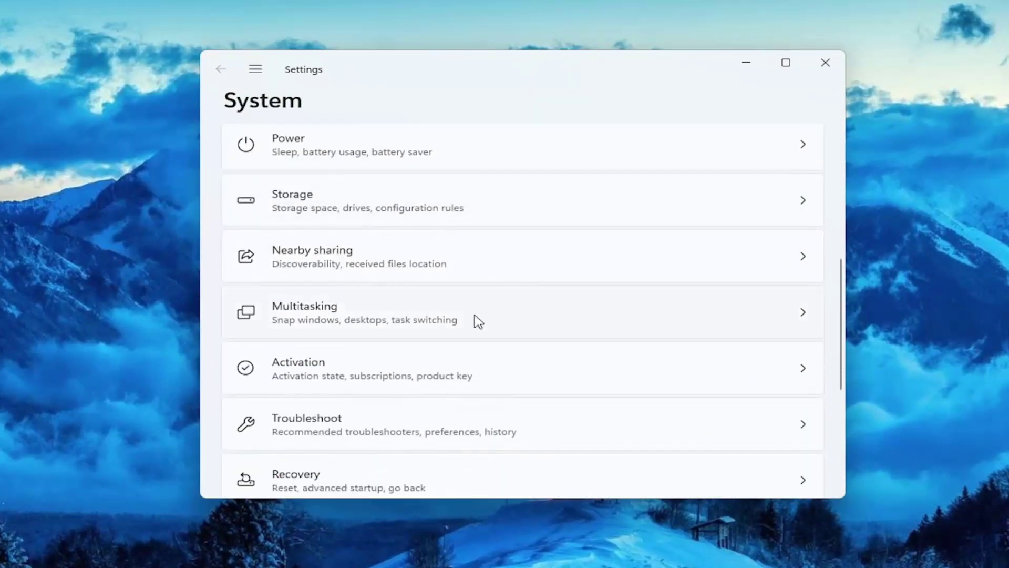
{"action": "scroll", "coordinate": [385, 293], "scroll_direction": "down", "scroll_amount": 1}
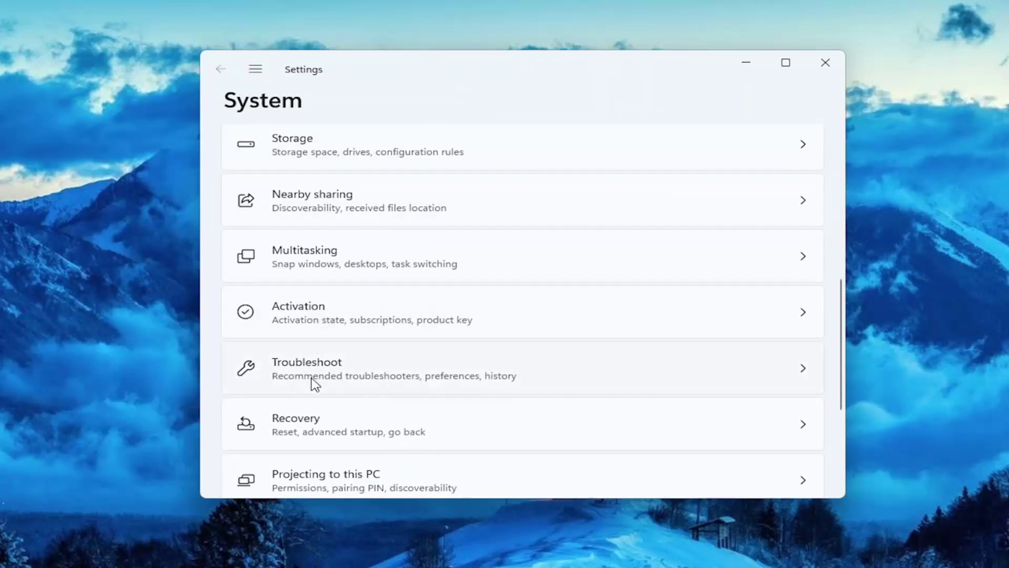
{"action": "left_click", "coordinate": [360, 380]}
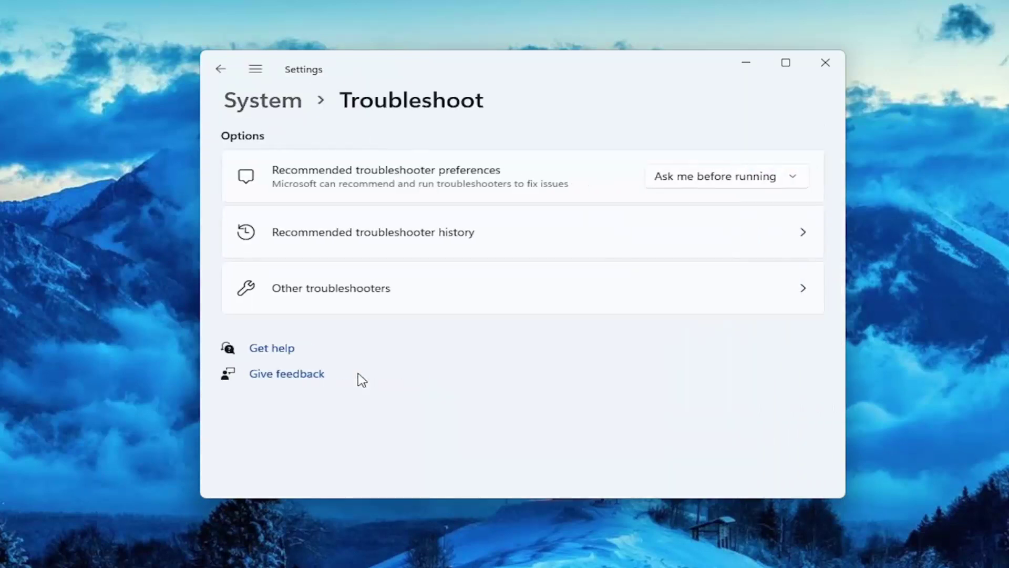
{"action": "left_click", "coordinate": [402, 292]}
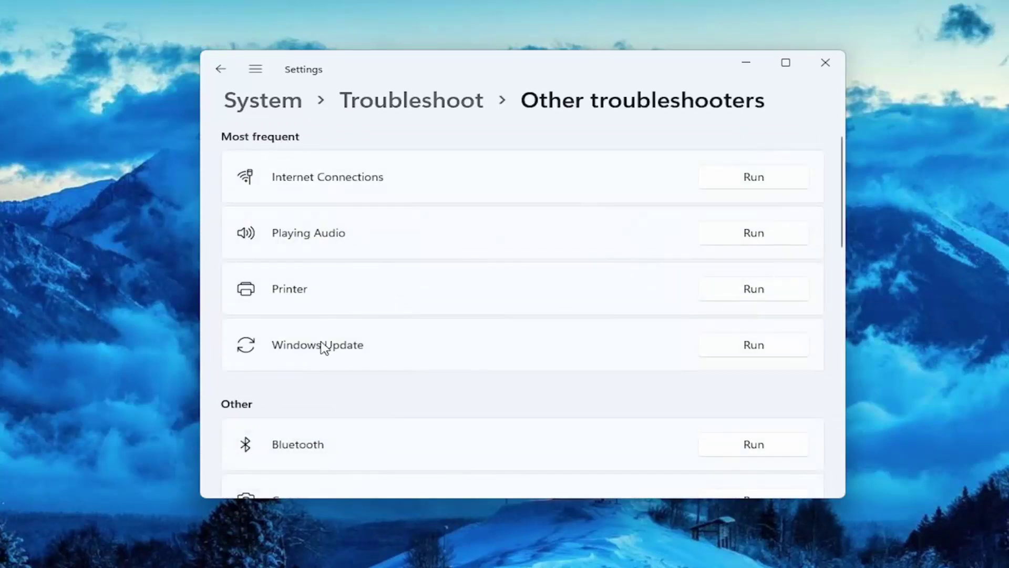
{"action": "left_click", "coordinate": [752, 347]}
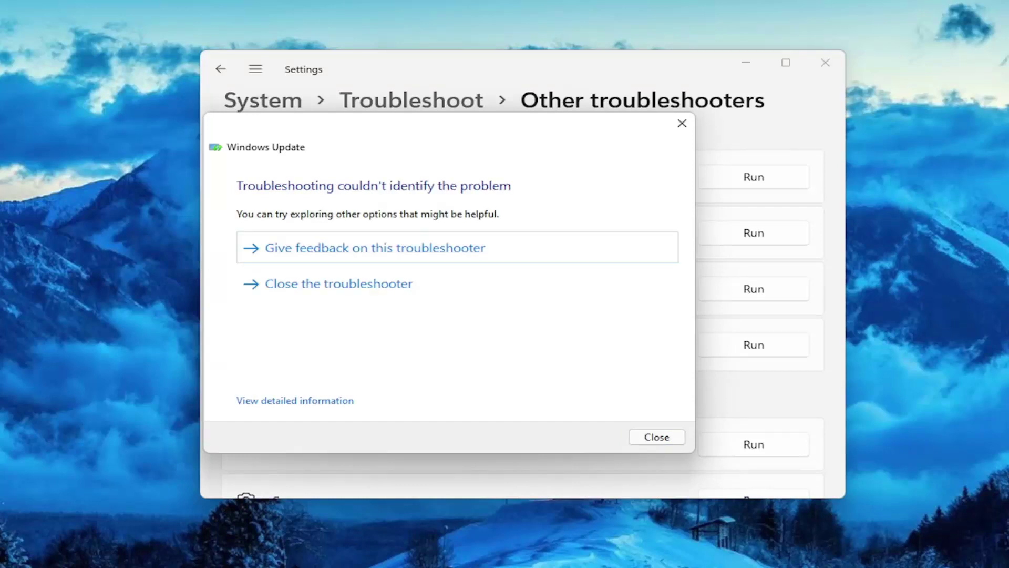
Step: Close the troubleshooter report and Settings, then launch File Explorer from search
{"action": "left_click", "coordinate": [682, 123]}
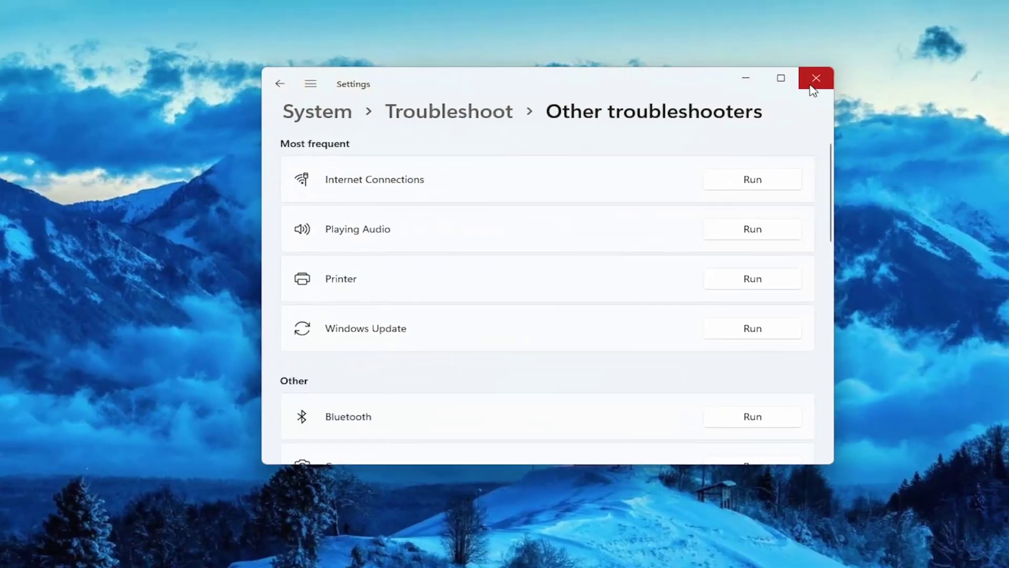
{"action": "left_click", "coordinate": [812, 83]}
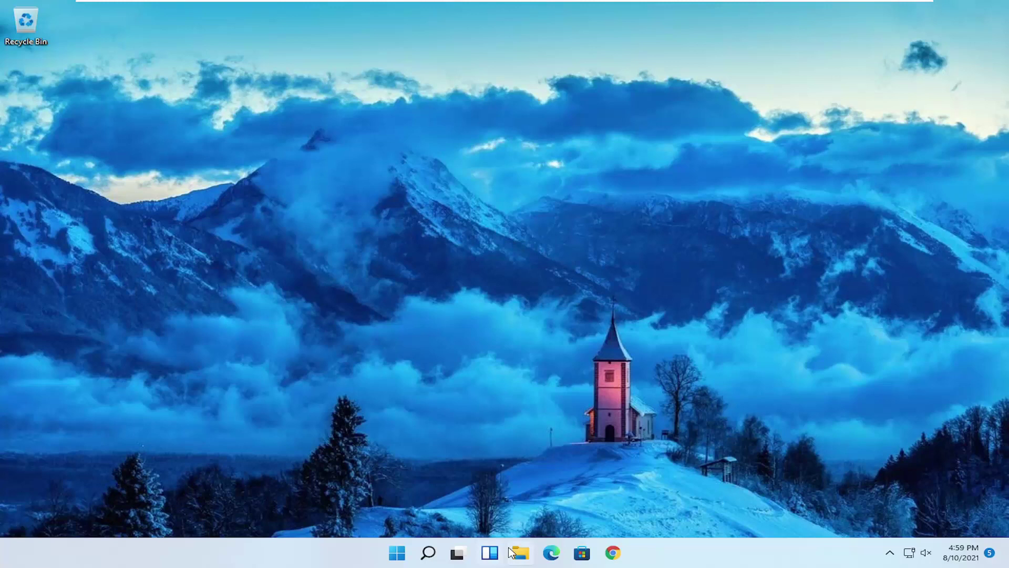
{"action": "left_click", "coordinate": [428, 552]}
{"action": "type", "text": "f"}
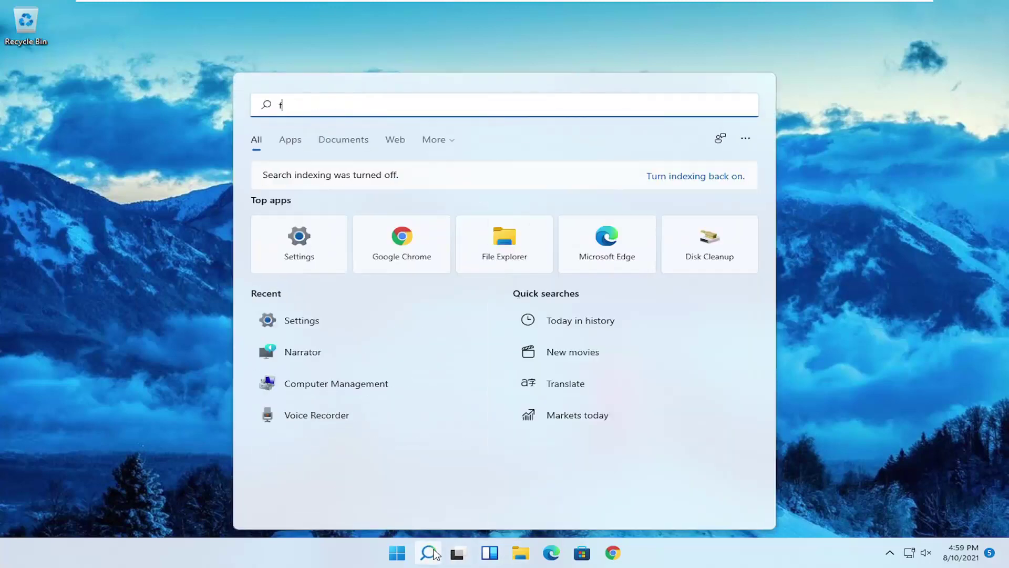
{"action": "type", "text": "ile explorer"}
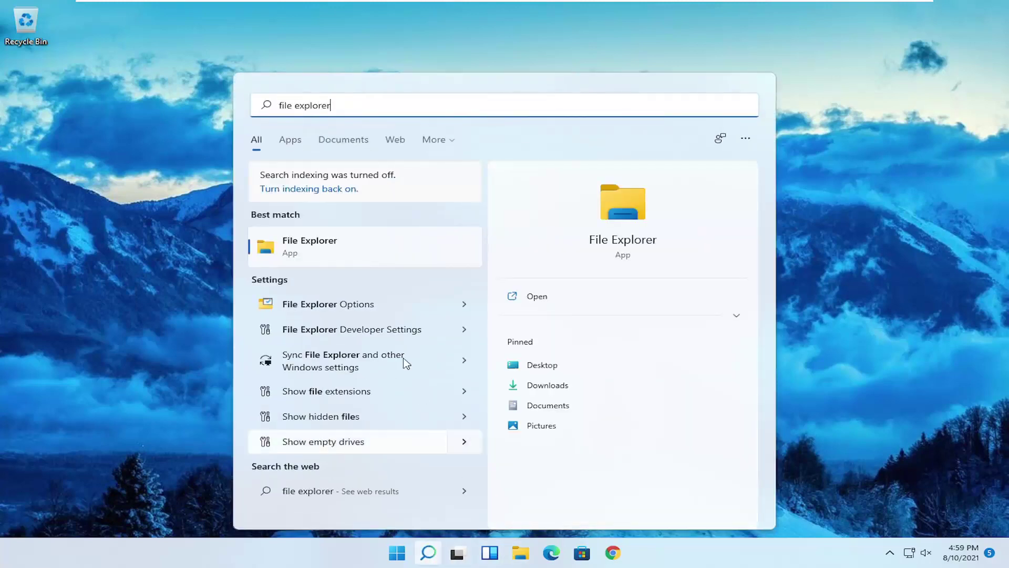
{"action": "left_click", "coordinate": [348, 247]}
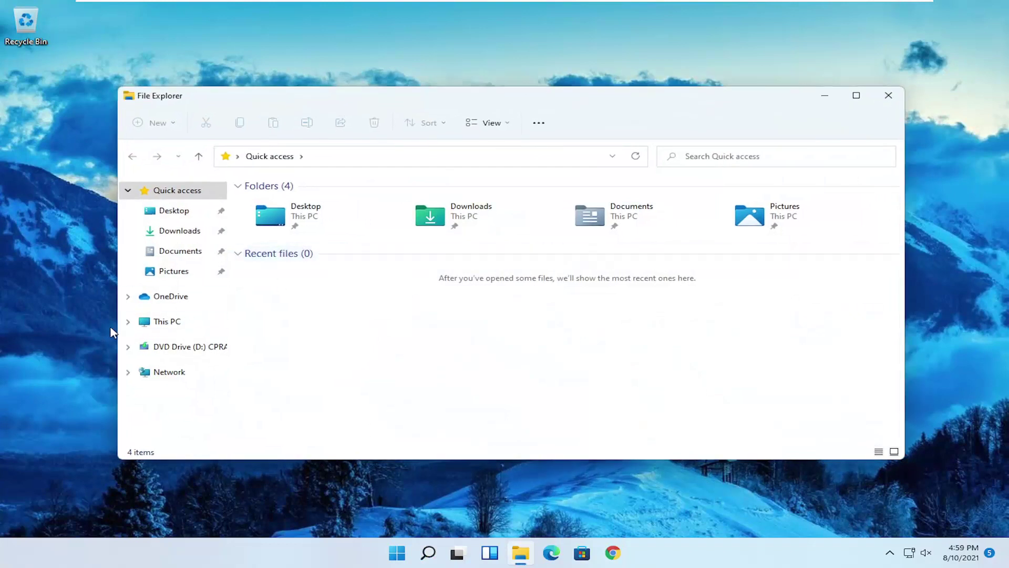
Step: Browse through This PC and Local Disk (C:) into the Windows folder
{"action": "left_click", "coordinate": [163, 323]}
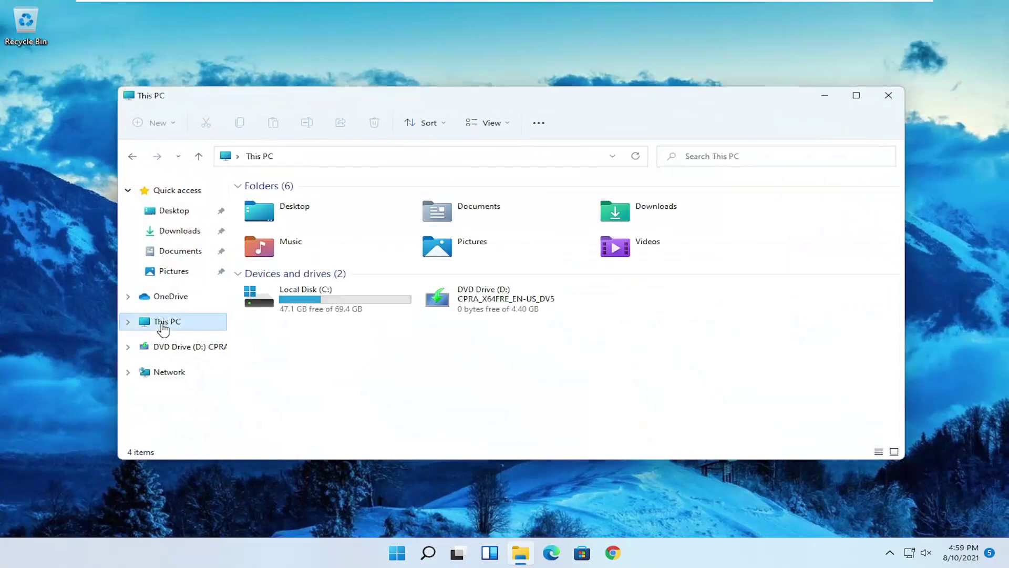
{"action": "double_click", "coordinate": [310, 307]}
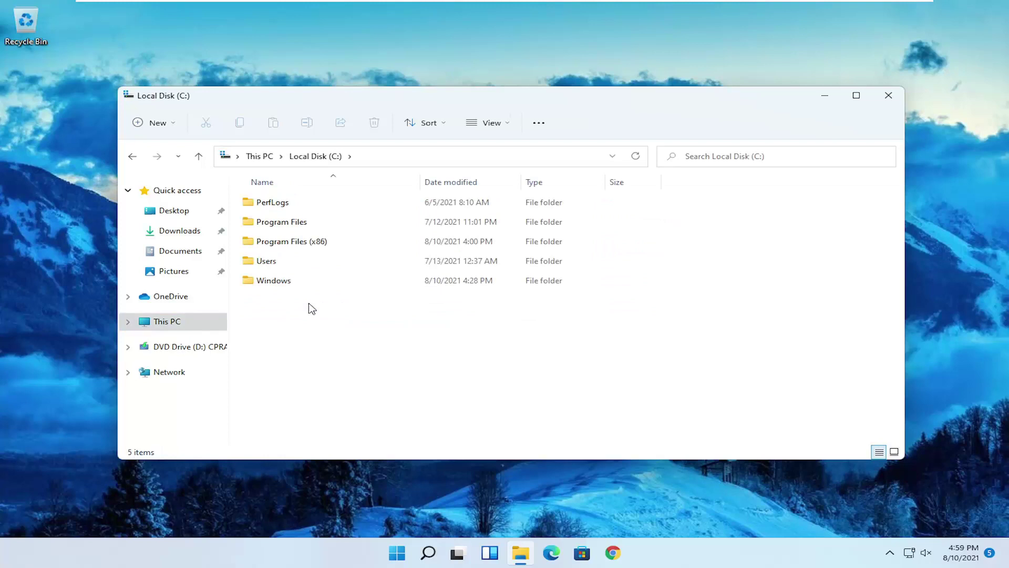
{"action": "double_click", "coordinate": [290, 284]}
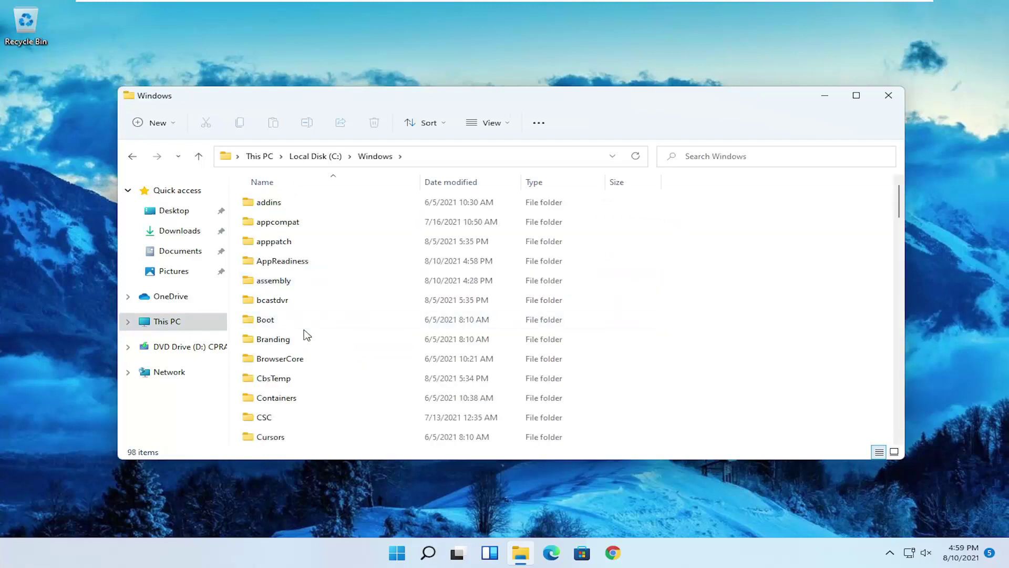
{"action": "scroll", "coordinate": [305, 335], "scroll_direction": "down", "scroll_amount": 10}
{"action": "scroll", "coordinate": [306, 337], "scroll_direction": "down", "scroll_amount": 7}
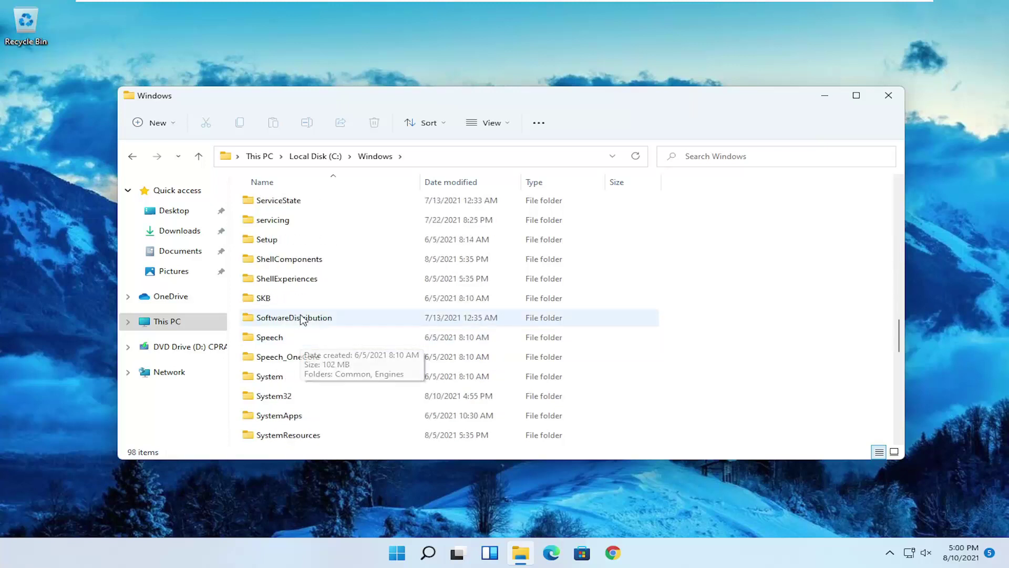
Step: Open SoftwareDistribution\Download and select all of its folders
{"action": "double_click", "coordinate": [293, 318]}
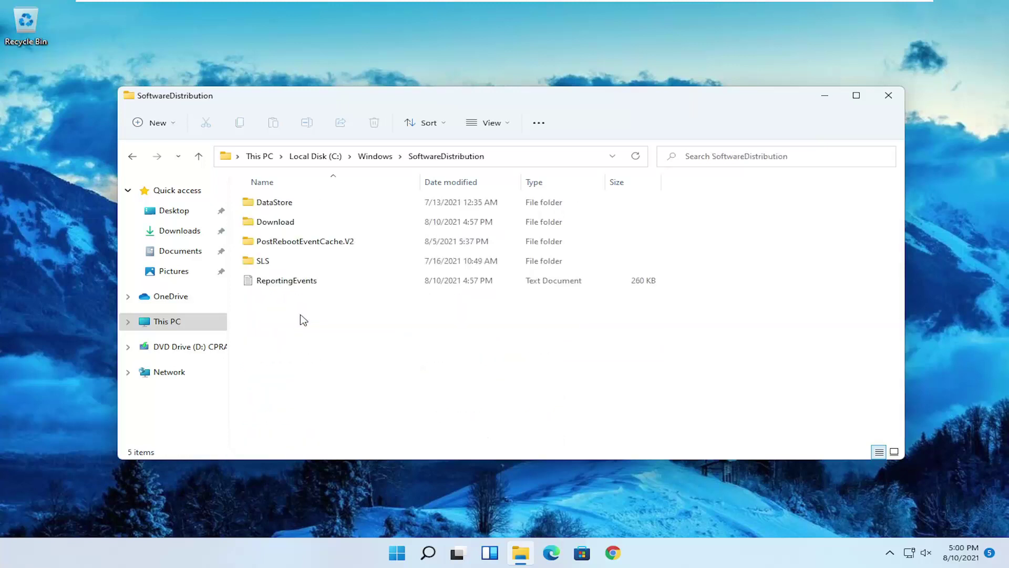
{"action": "double_click", "coordinate": [281, 223]}
{"action": "left_click", "coordinate": [299, 281]}
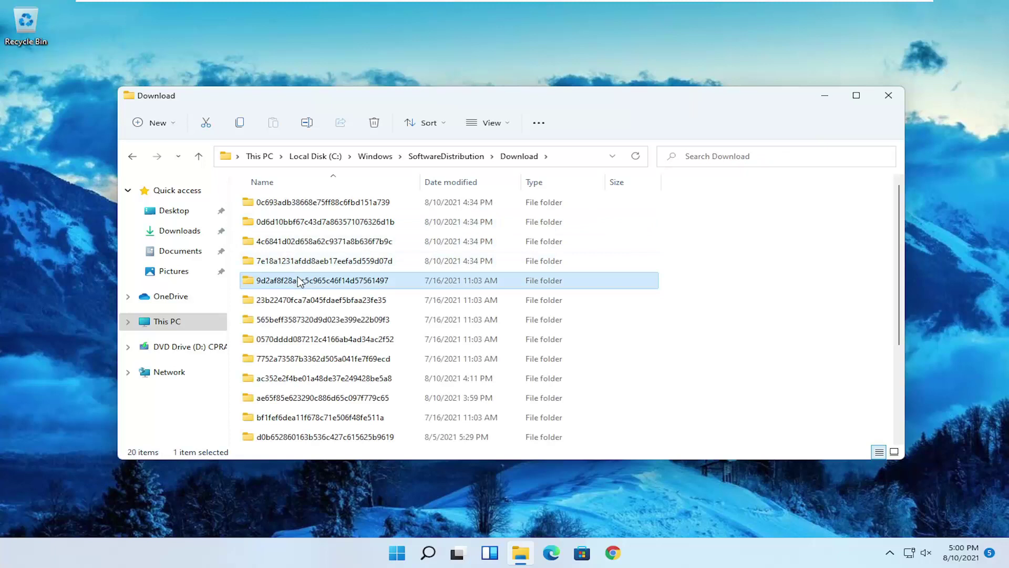
{"action": "key", "text": "ctrl+a"}
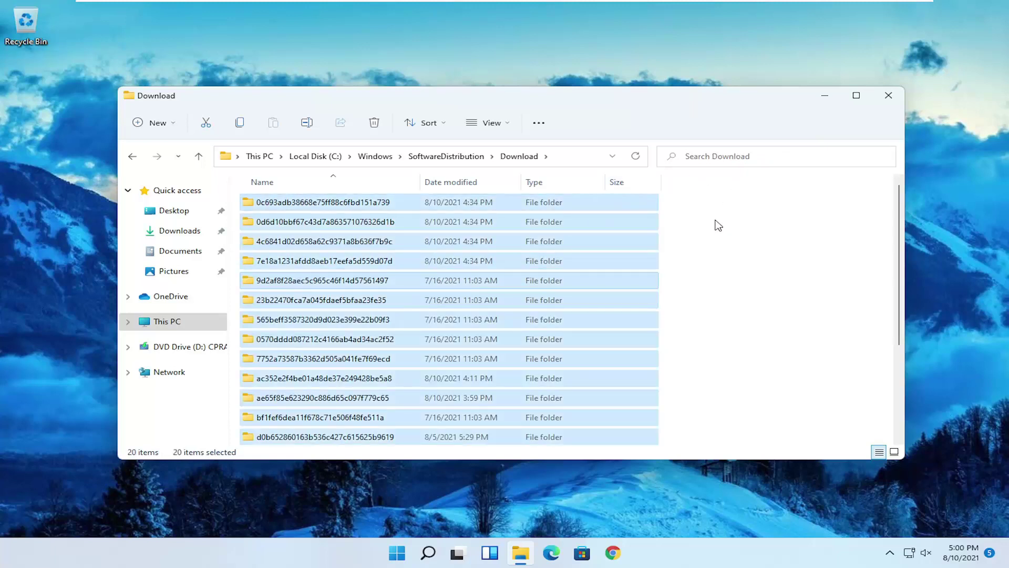
Step: Delete all 20 selected download folders, granting administrator permission for every item
{"action": "scroll", "coordinate": [579, 356], "scroll_direction": "down", "scroll_amount": 3}
{"action": "scroll", "coordinate": [579, 356], "scroll_direction": "up", "scroll_amount": 3}
{"action": "right_click", "coordinate": [380, 261]}
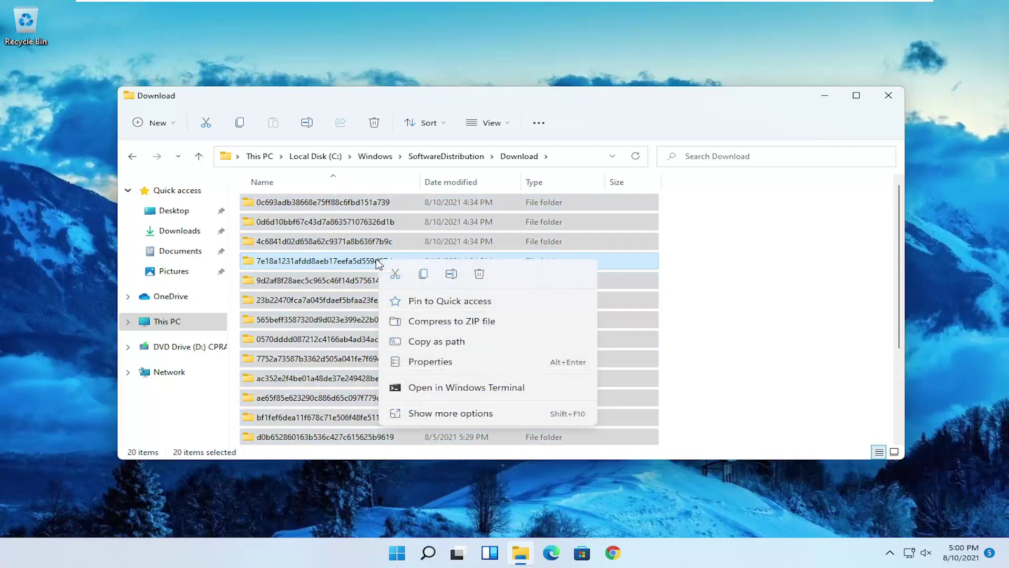
{"action": "left_click", "coordinate": [480, 275]}
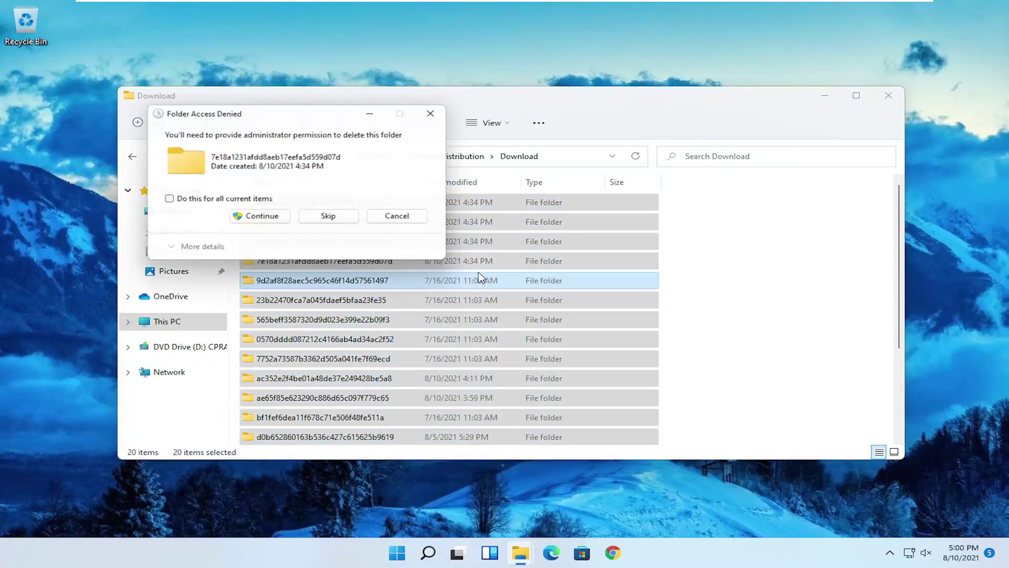
{"action": "left_click", "coordinate": [263, 214]}
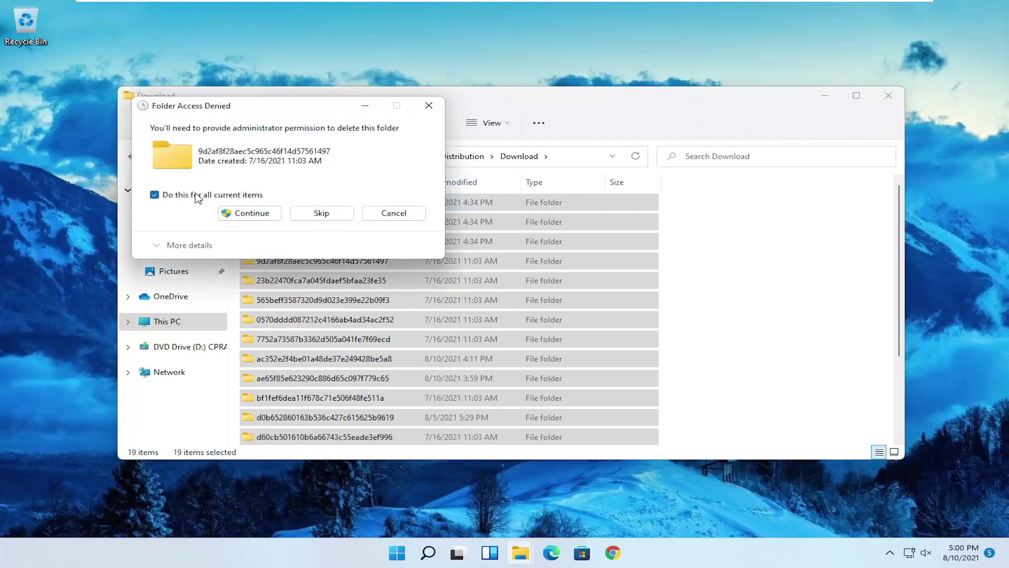
{"action": "left_click", "coordinate": [250, 215]}
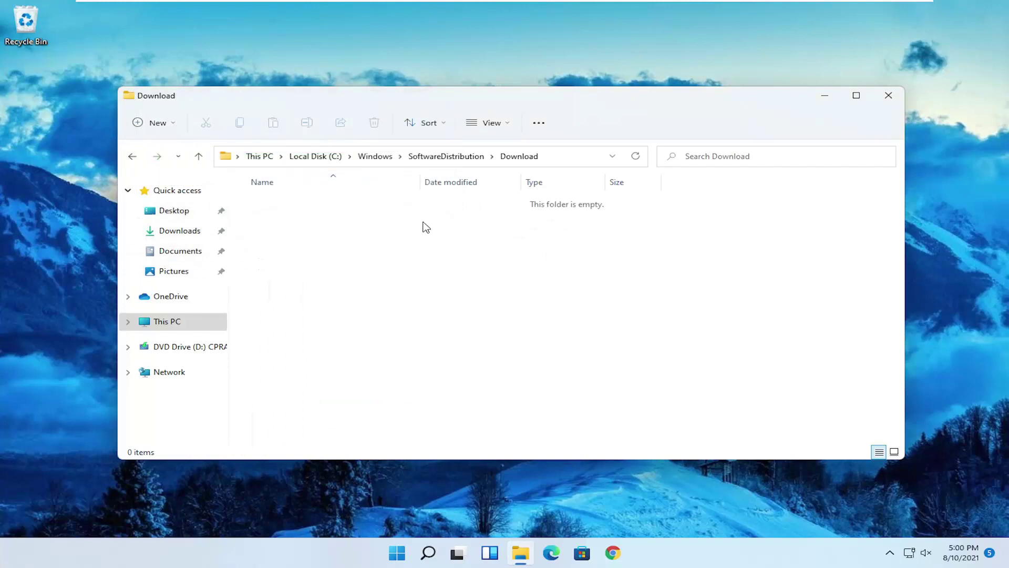
Step: Close the emptied Download folder and restart the computer from the Start button menu
{"action": "left_click", "coordinate": [888, 96]}
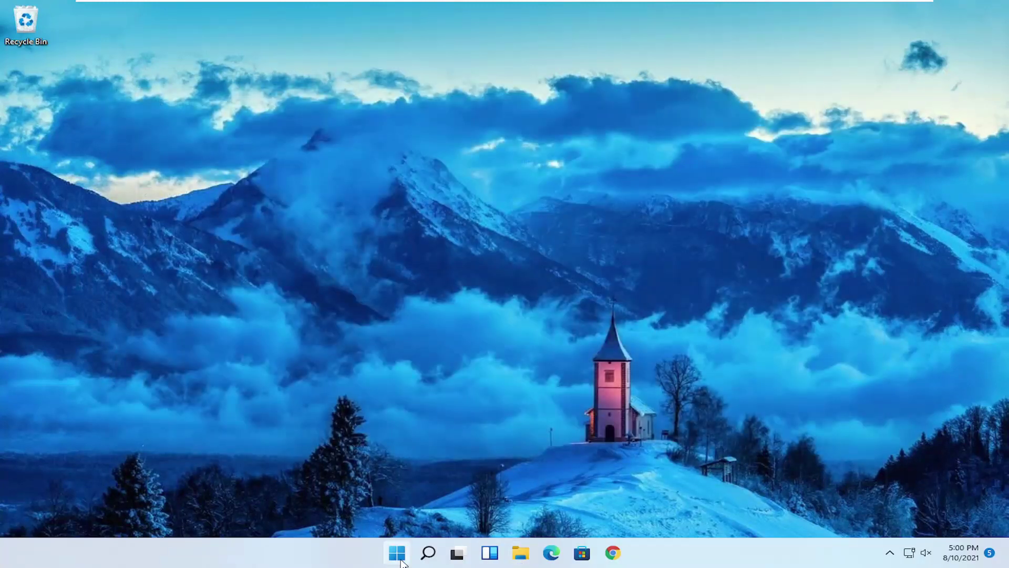
{"action": "right_click", "coordinate": [398, 551]}
{"action": "mouse_move", "coordinate": [415, 504]}
Step: Launch Command Prompt as administrator from a 'cmd' search and approve the UAC prompt
{"action": "left_click", "coordinate": [438, 553]}
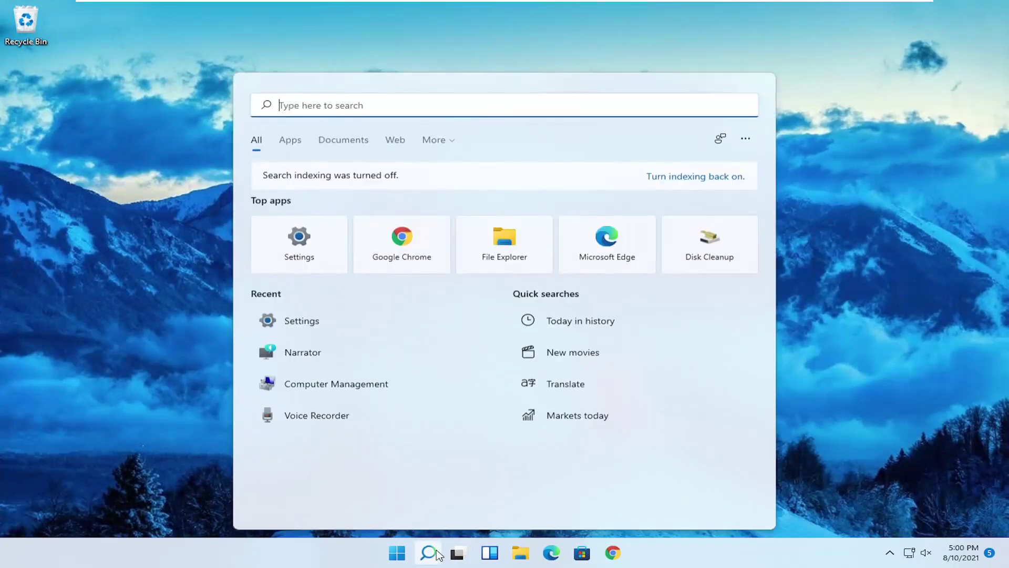
{"action": "type", "text": "cmd"}
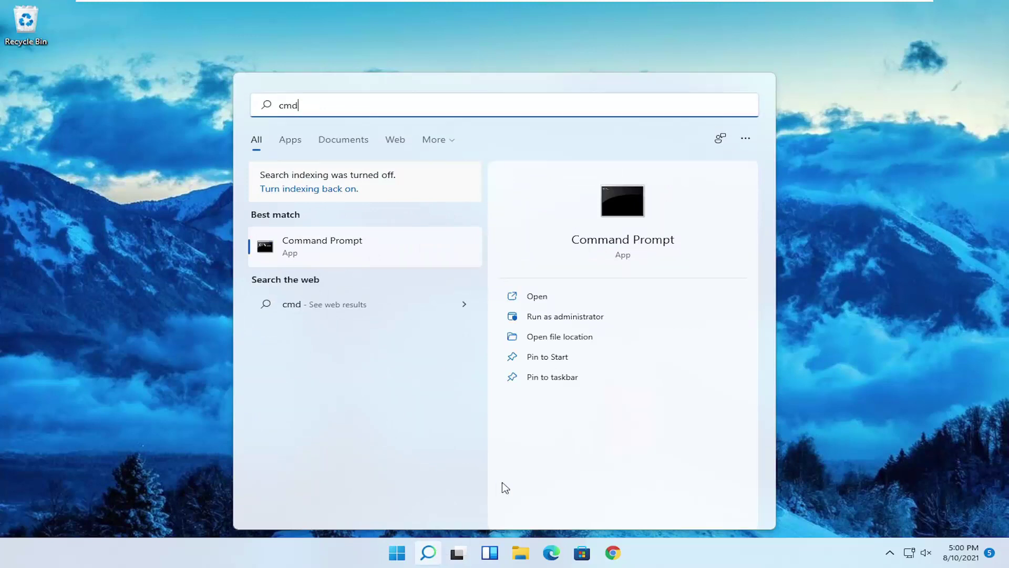
{"action": "left_click", "coordinate": [312, 244]}
{"action": "right_click", "coordinate": [315, 247]}
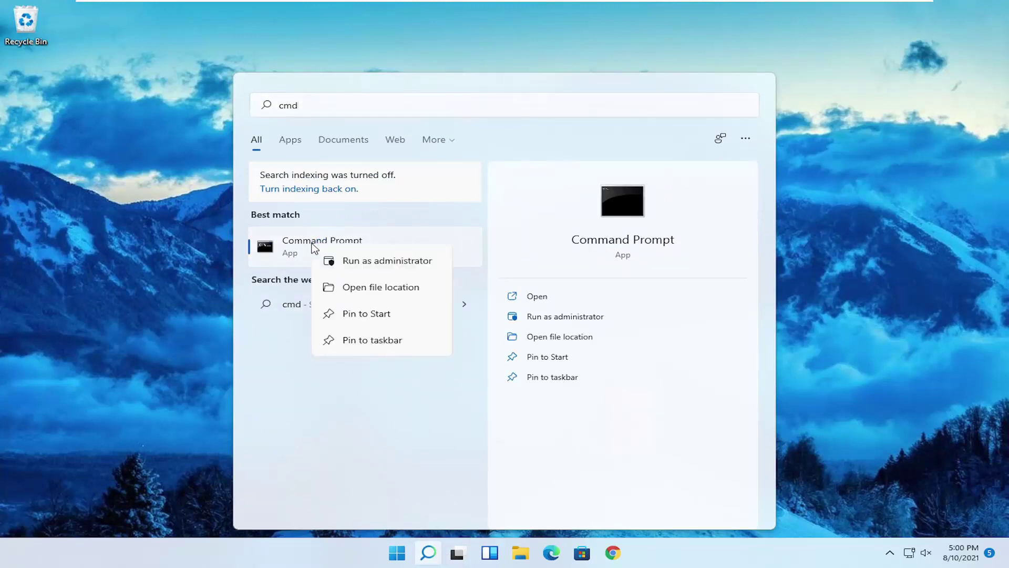
{"action": "left_click", "coordinate": [341, 263]}
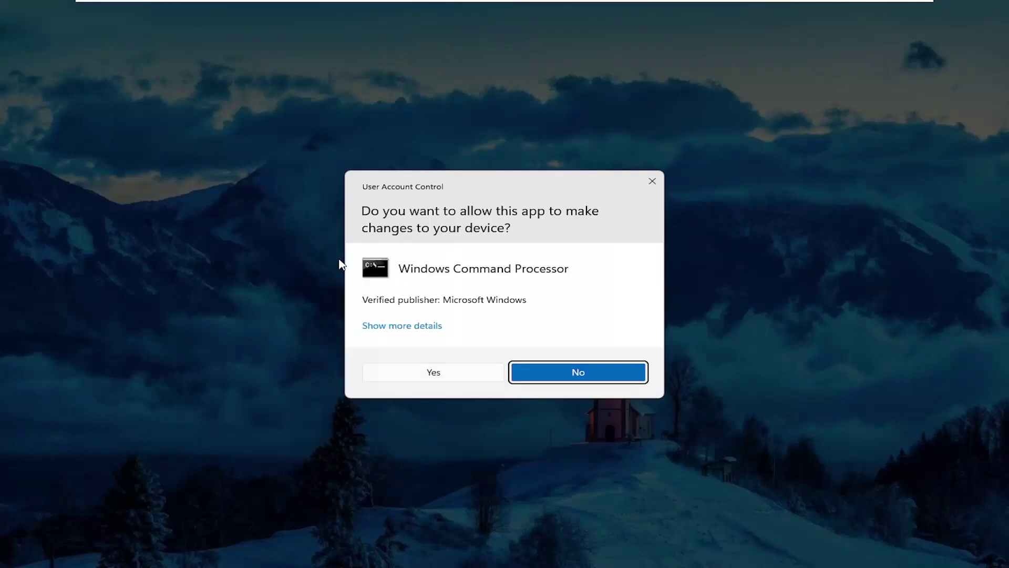
{"action": "left_click", "coordinate": [426, 374]}
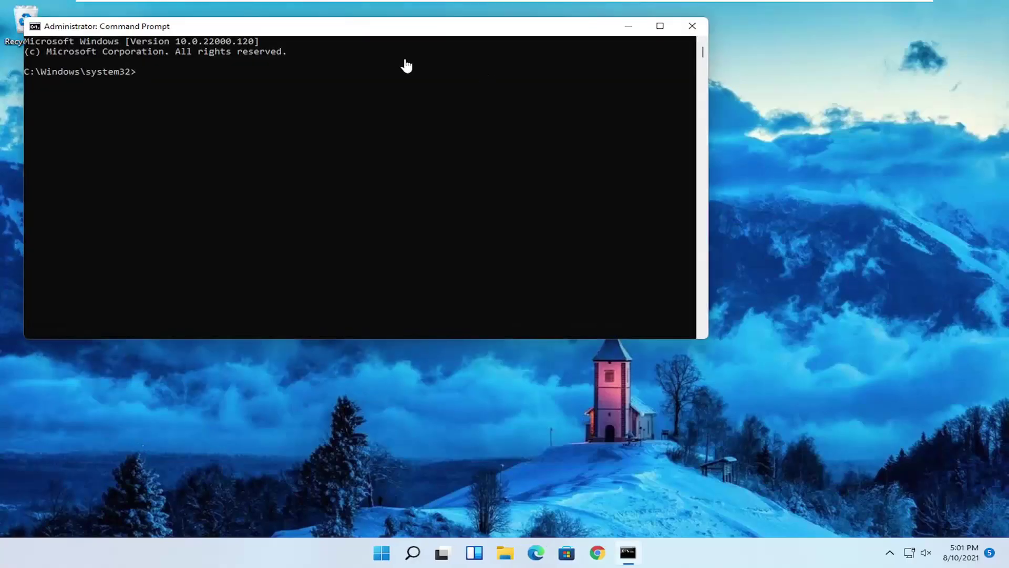
Step: Move the Command Prompt window to the centre and run sfc /scannow
{"action": "left_click_drag", "start_coordinate": [367, 32], "coordinate": [475, 80]}
{"action": "type", "text": "sfc"}
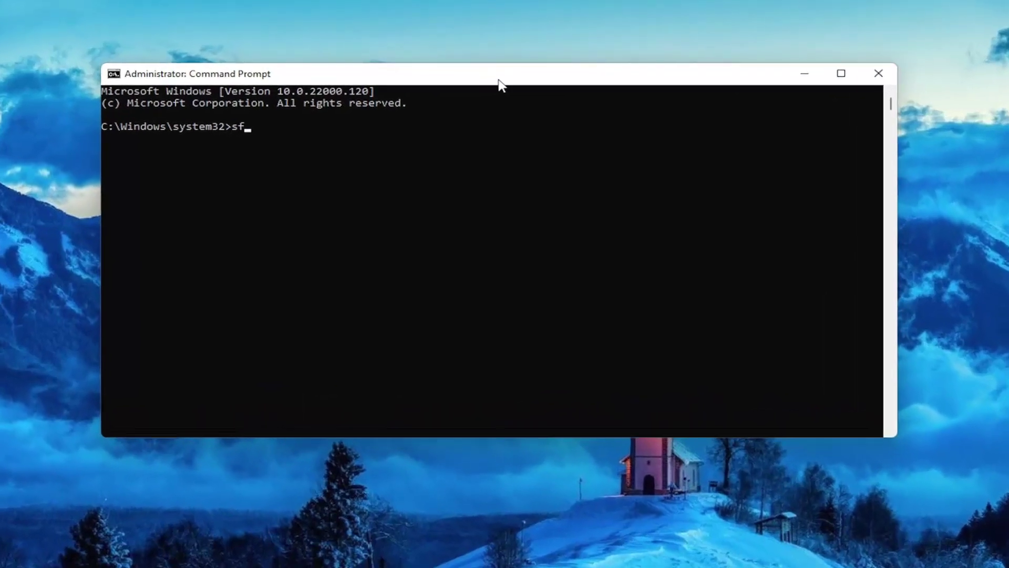
{"action": "type", "text": " /scannow"}
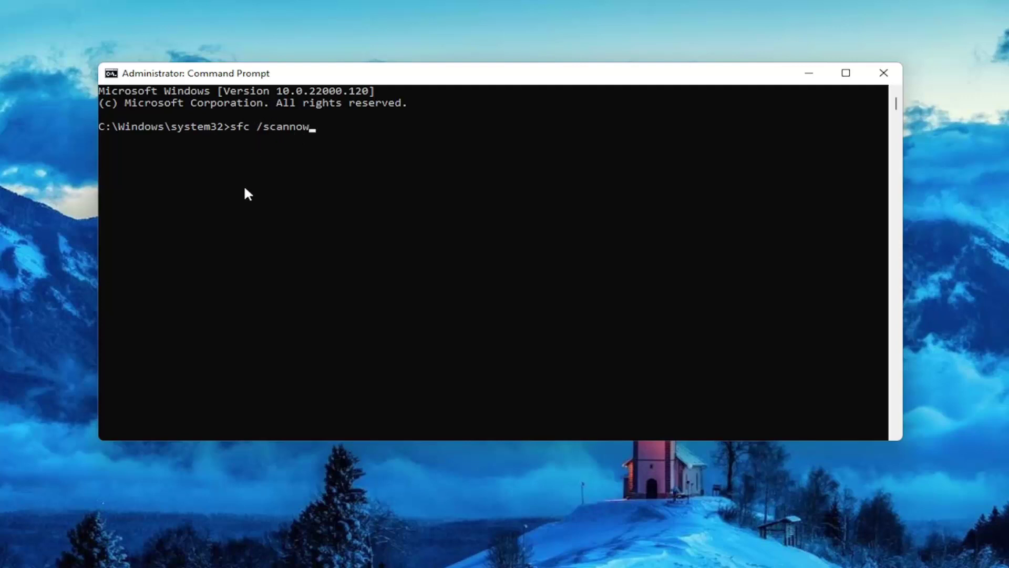
{"action": "key", "text": "Return"}
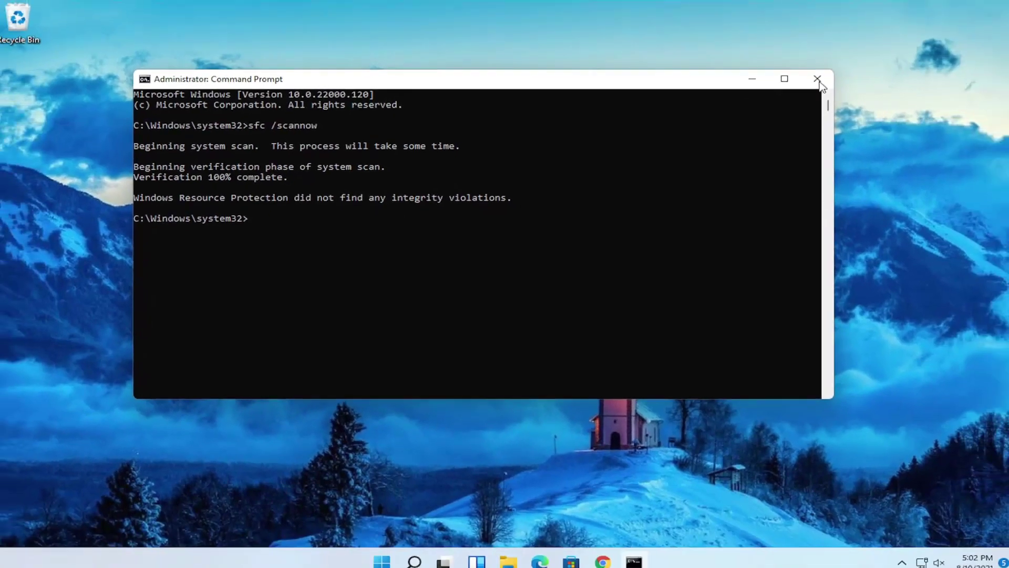
{"action": "left_click", "coordinate": [818, 80]}
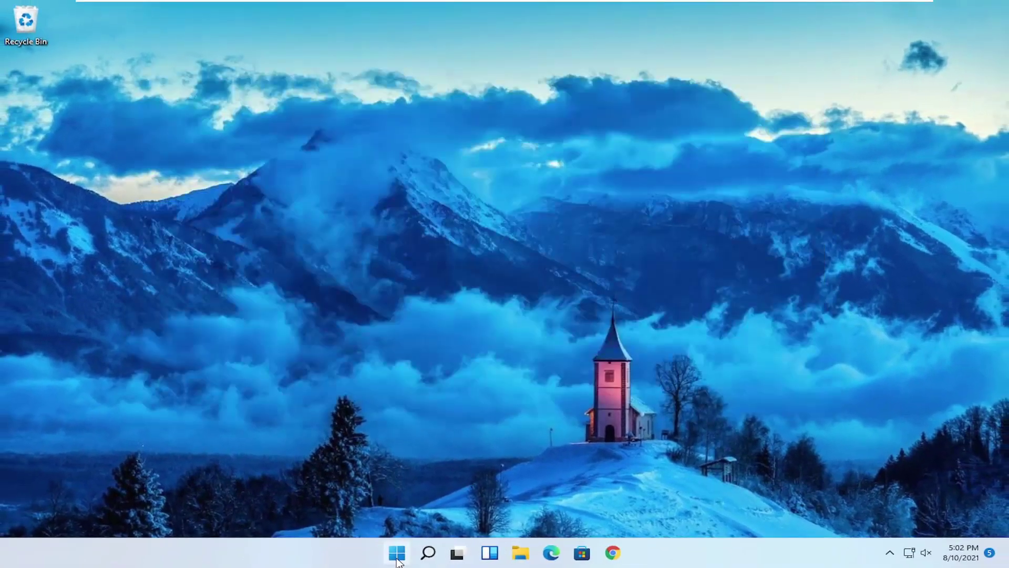